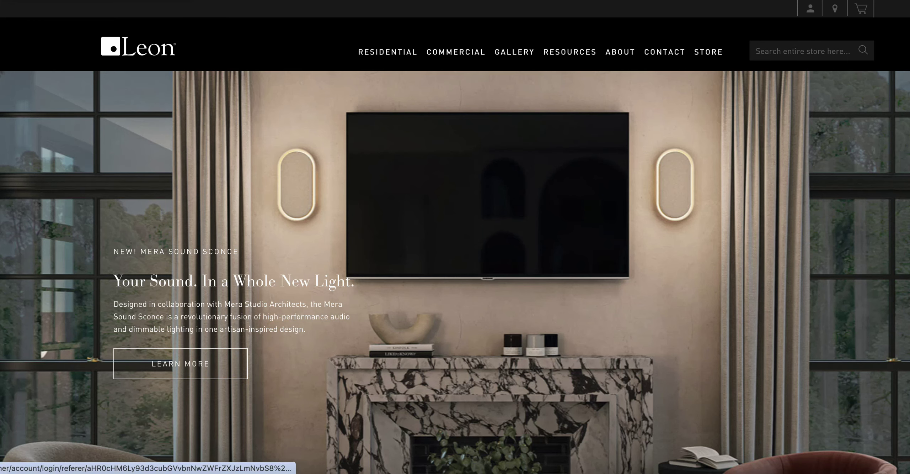
# Sign in to the customer account with the registered email and account password.
pyautogui.click(810, 9)
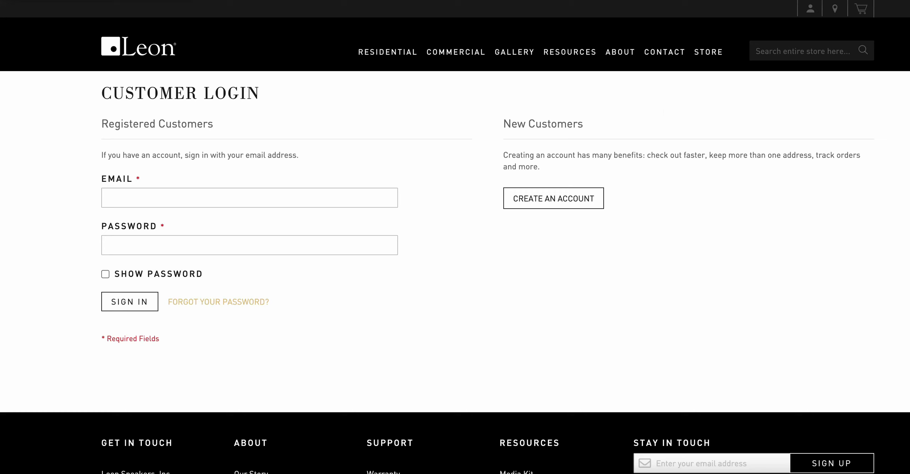
pyautogui.click(250, 197)
pyautogui.click(250, 231)
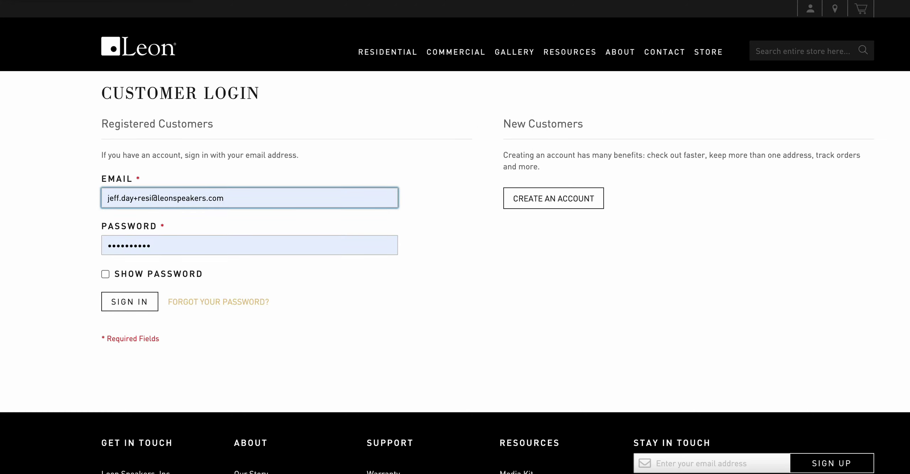
pyautogui.click(130, 301)
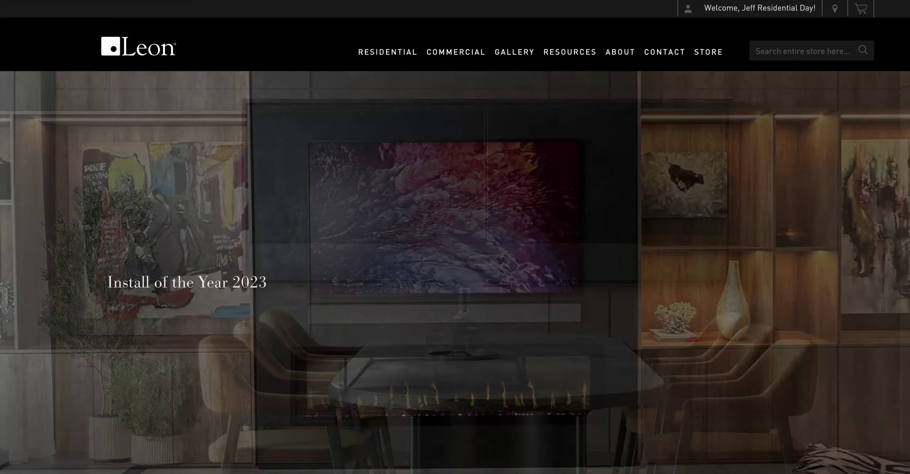
# Open the FrameBar 44UX Soundbar product page from the list of all residential FrameBar models.
pyautogui.moveTo(388, 52)
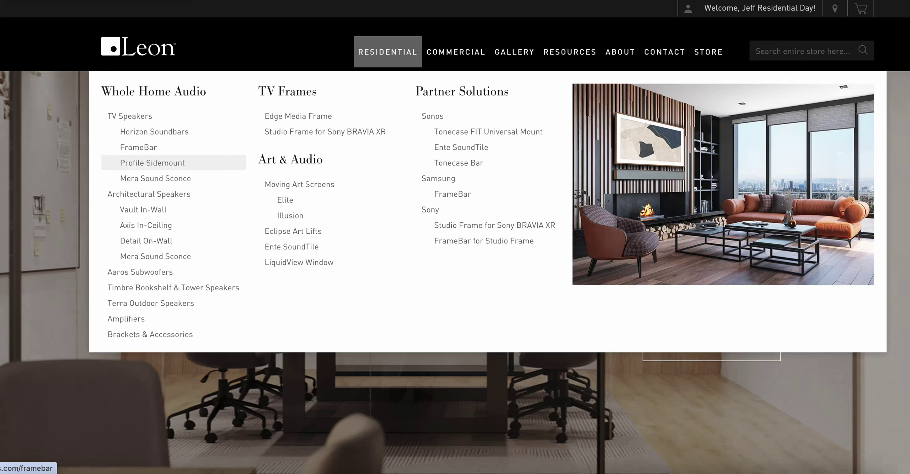
pyautogui.click(139, 147)
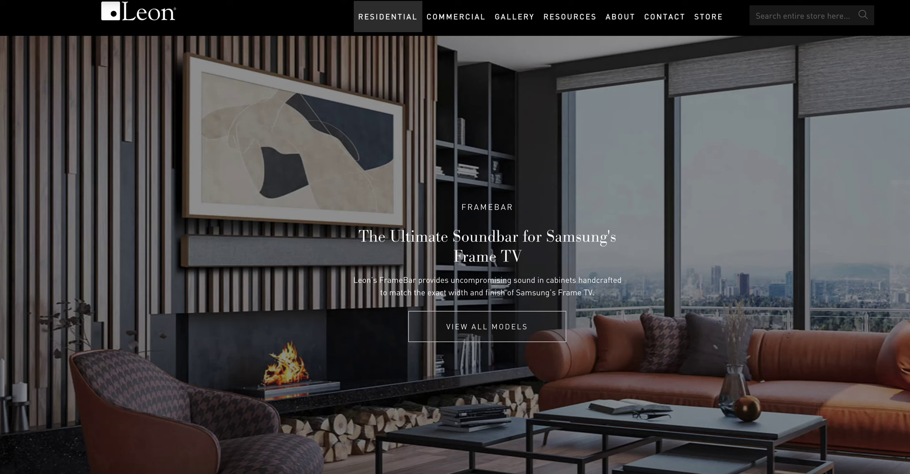
pyautogui.click(488, 326)
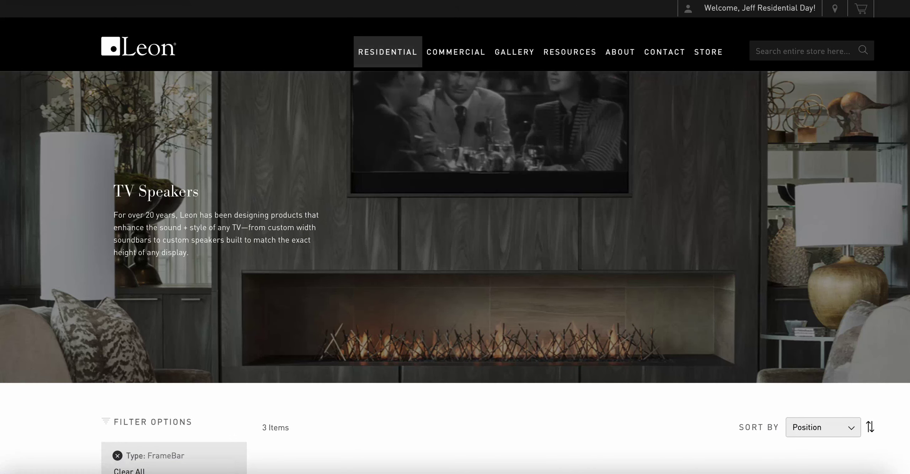
pyautogui.scroll(-10, 455, 237)
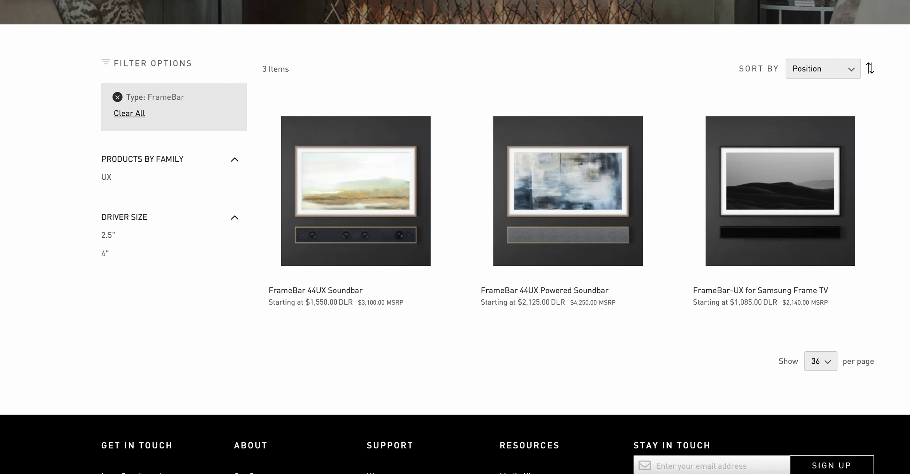
pyautogui.moveTo(315, 290)
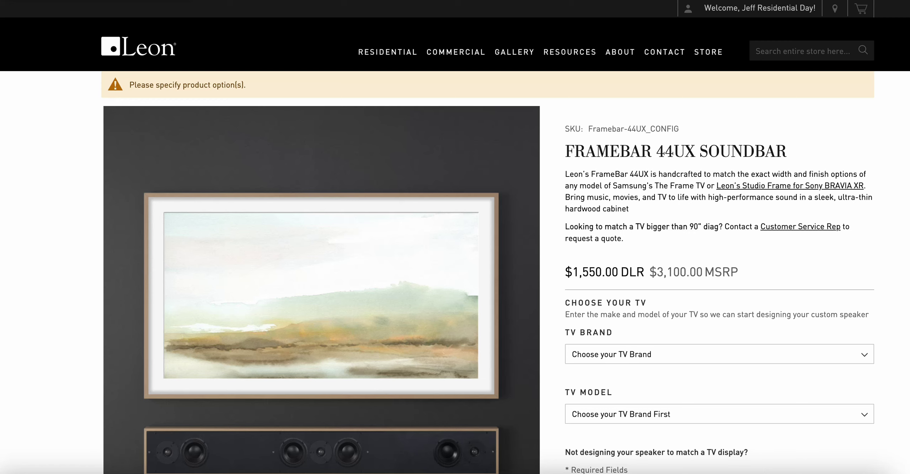
# Set the soundbar's TV brand to SAMSUNG FRAME TV.
pyautogui.scroll(-2, 455, 237)
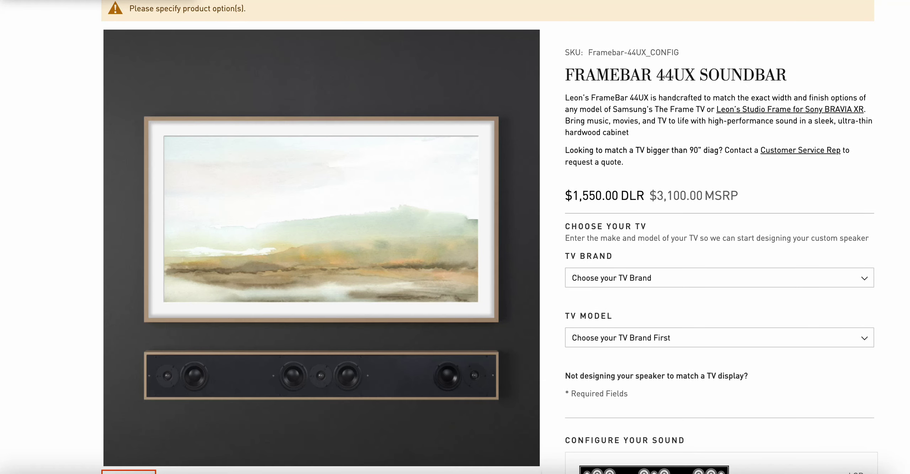
pyautogui.click(719, 277)
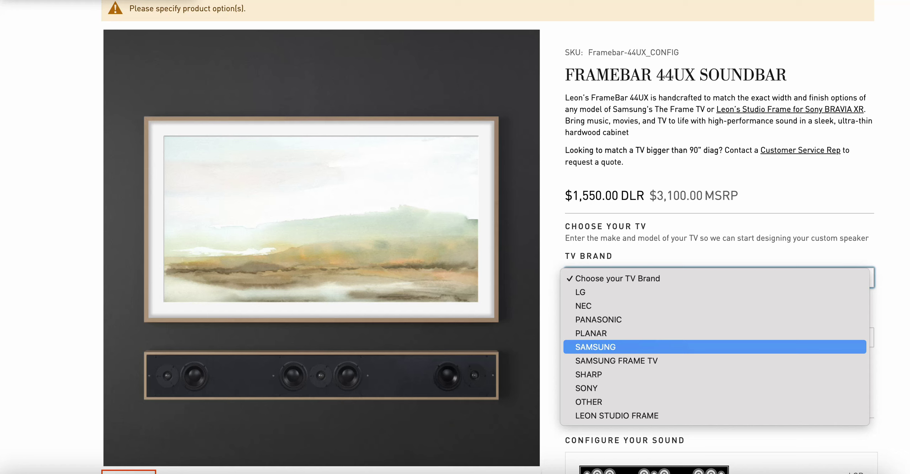
pyautogui.press('Down')
pyautogui.press('Return')
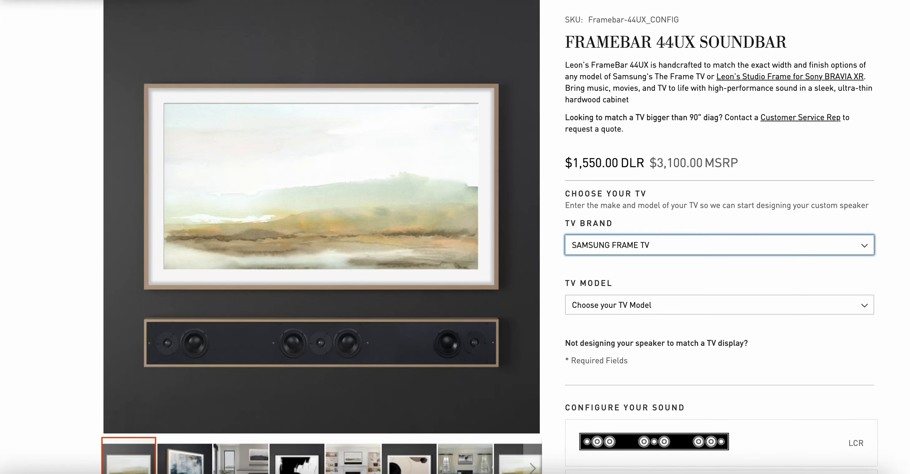
# Set the TV model to QN65LS03R.
pyautogui.click(719, 304)
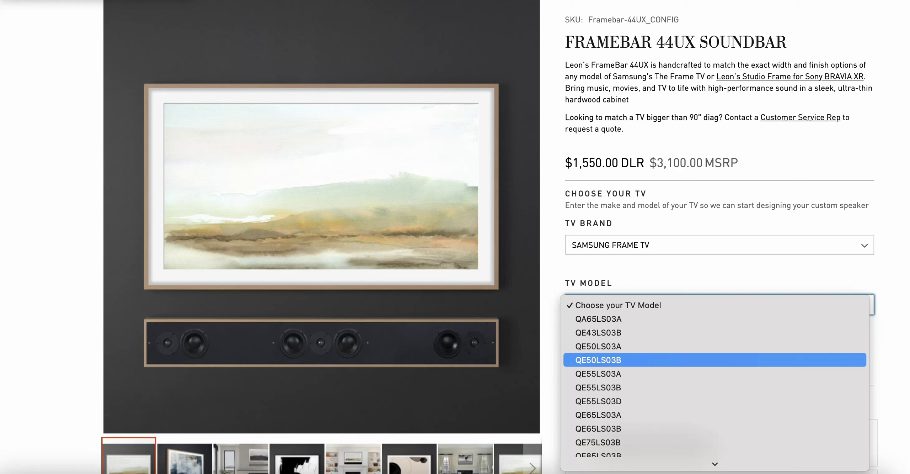
pyautogui.scroll(-6, 715, 387)
pyautogui.press('Down')
pyautogui.press('Down')
pyautogui.press('Down')
pyautogui.press('Down')
pyautogui.press('Down')
pyautogui.press('Down')
pyautogui.press('Down')
pyautogui.press('Down')
pyautogui.press('Down')
pyautogui.press('Down')
pyautogui.press('Down')
pyautogui.press('Down')
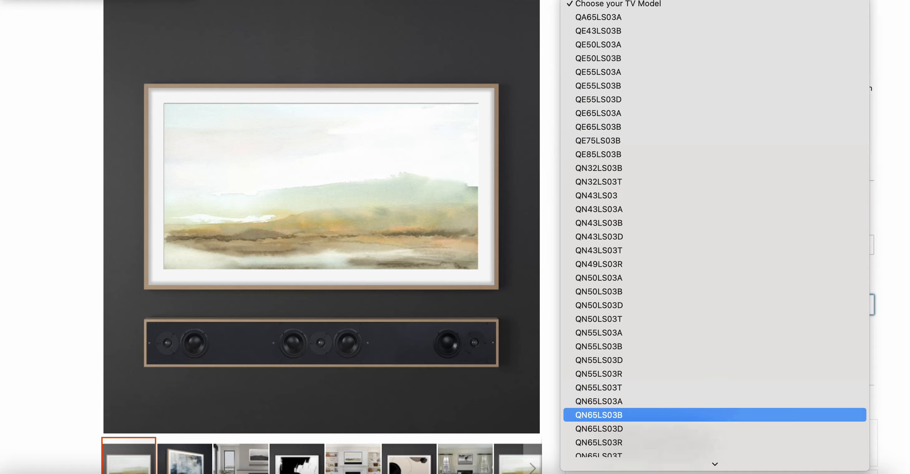
pyautogui.press('Return')
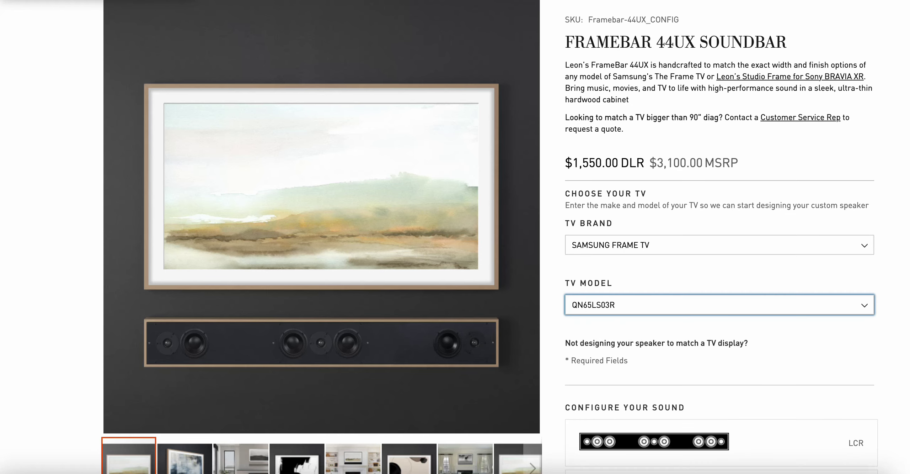
# Compare the LCR and LR sound configurations, and choose the POWERED configuration.
pyautogui.scroll(-3, 722, 386)
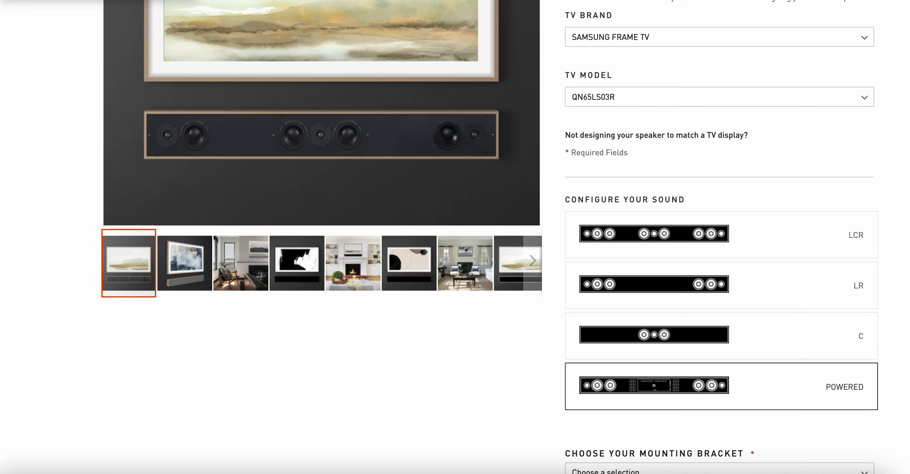
pyautogui.scroll(2, 456, 237)
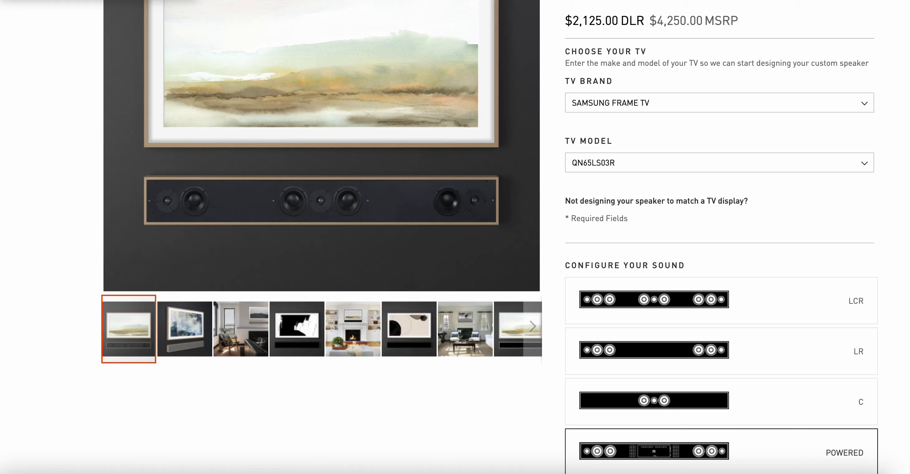
pyautogui.click(721, 300)
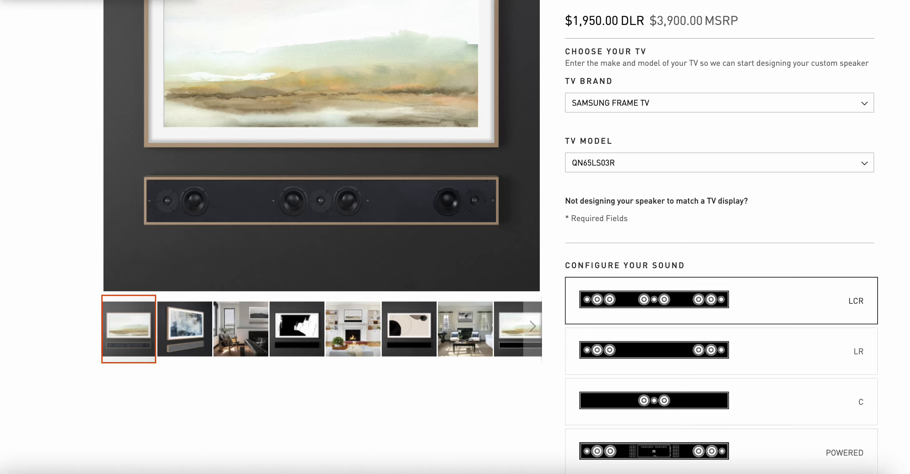
pyautogui.click(722, 350)
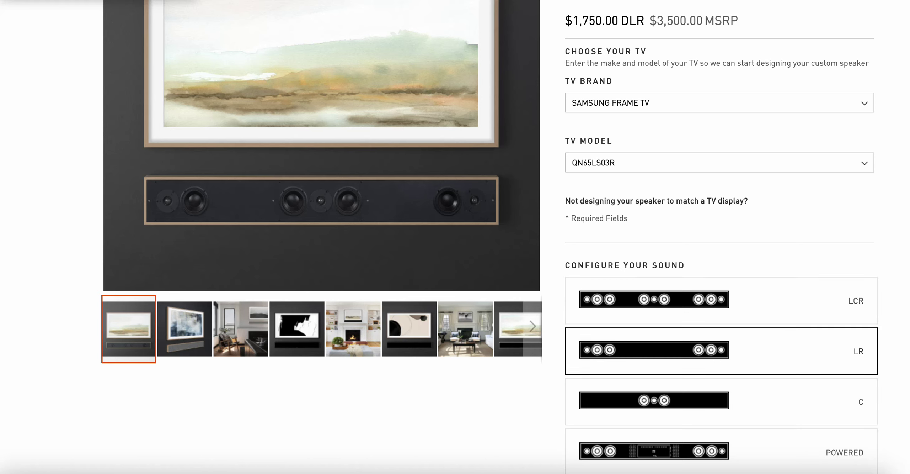
pyautogui.scroll(-1, 722, 391)
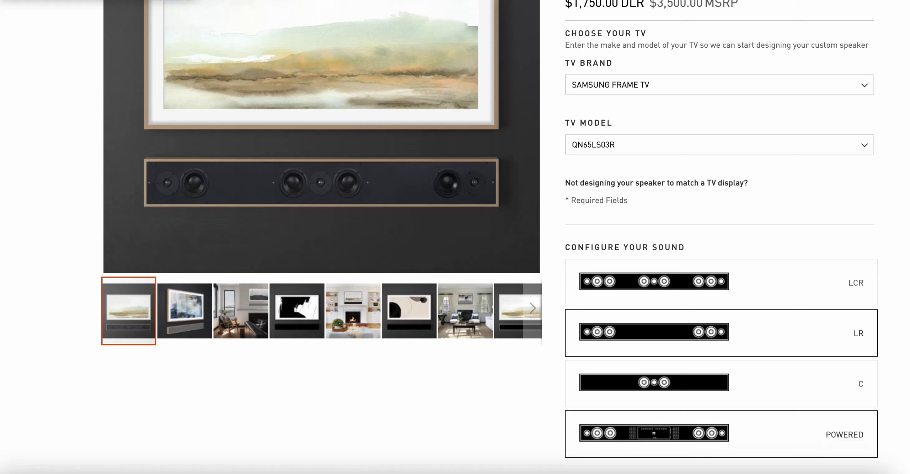
pyautogui.click(721, 433)
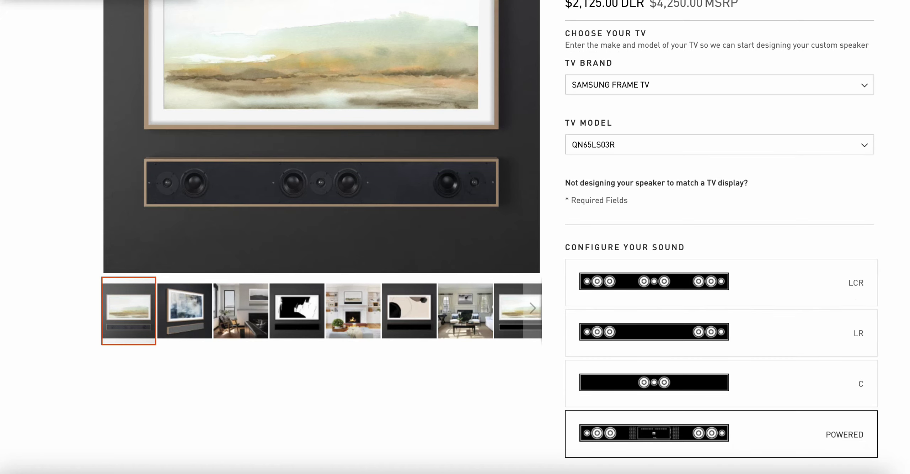
# Choose the HzFLSH mounting bracket, which mounts the soundbar flush to the wall.
pyautogui.scroll(-10, 455, 236)
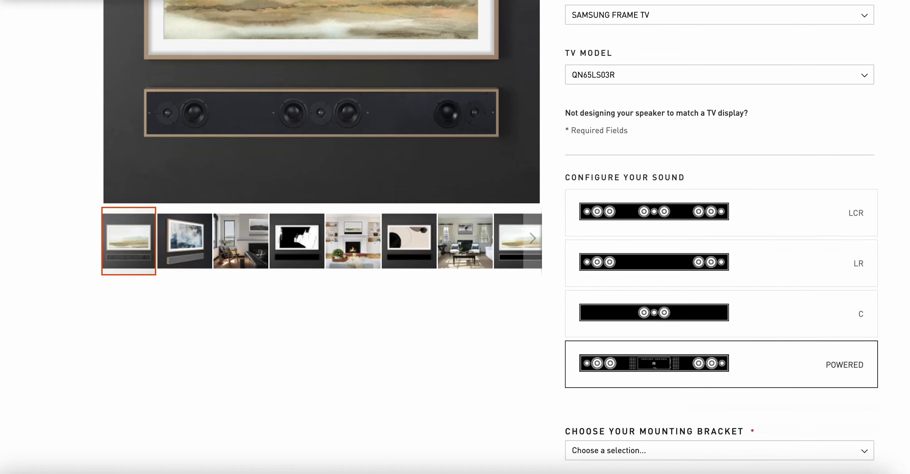
pyautogui.scroll(3, 455, 237)
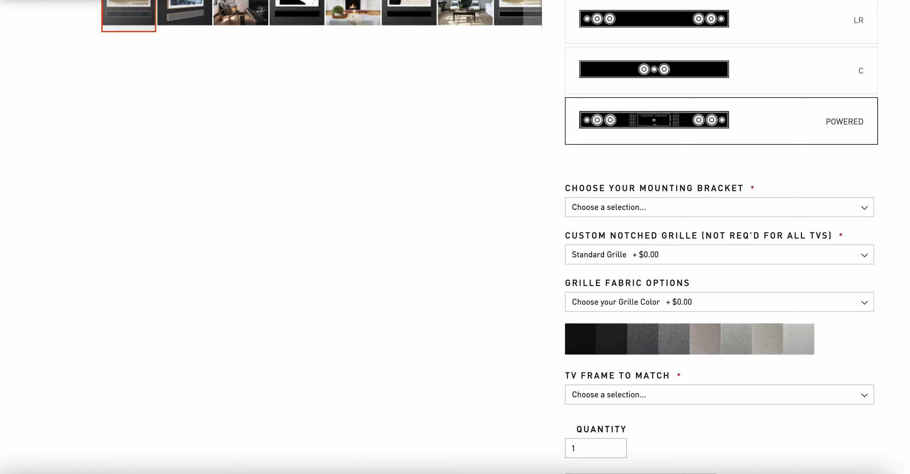
pyautogui.scroll(2, 455, 237)
pyautogui.click(719, 285)
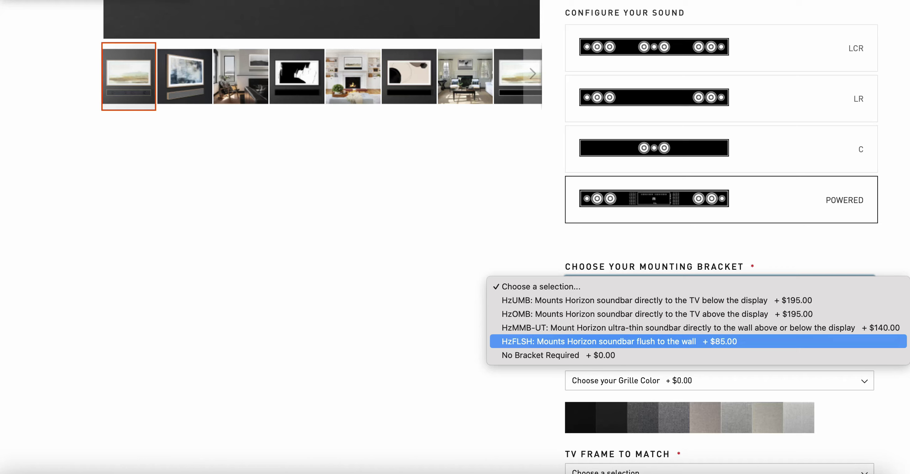
pyautogui.click(619, 341)
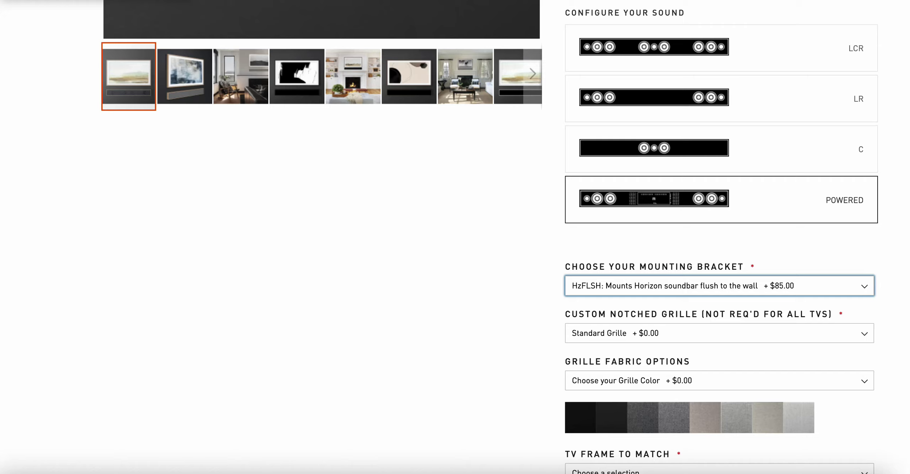
# Choose the Designer Grille (Gunmetal) fabric and match the TV frame to Samsung Bezel - Modern Teak (2021/2022).
pyautogui.scroll(5, 455, 237)
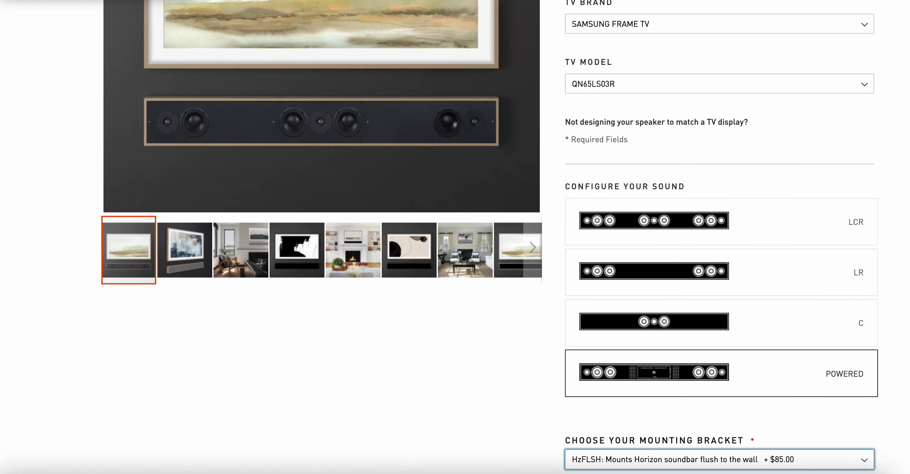
pyautogui.scroll(-5, 455, 236)
pyautogui.scroll(-1, 456, 236)
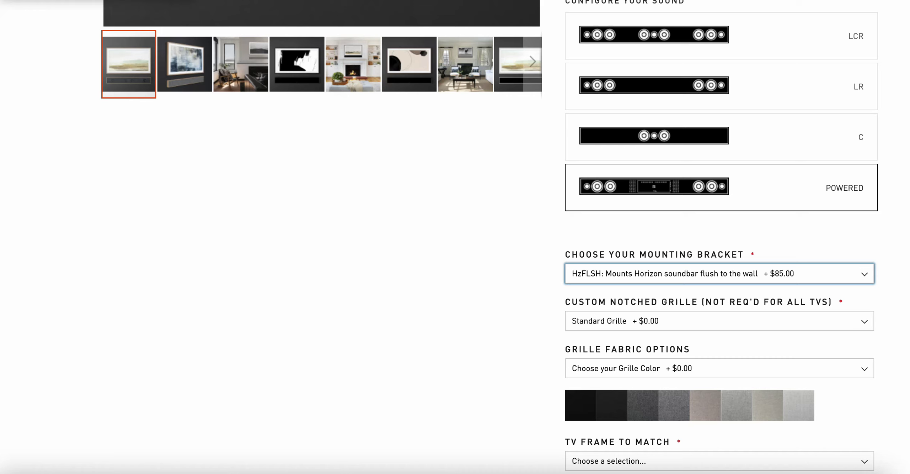
pyautogui.scroll(-1, 456, 237)
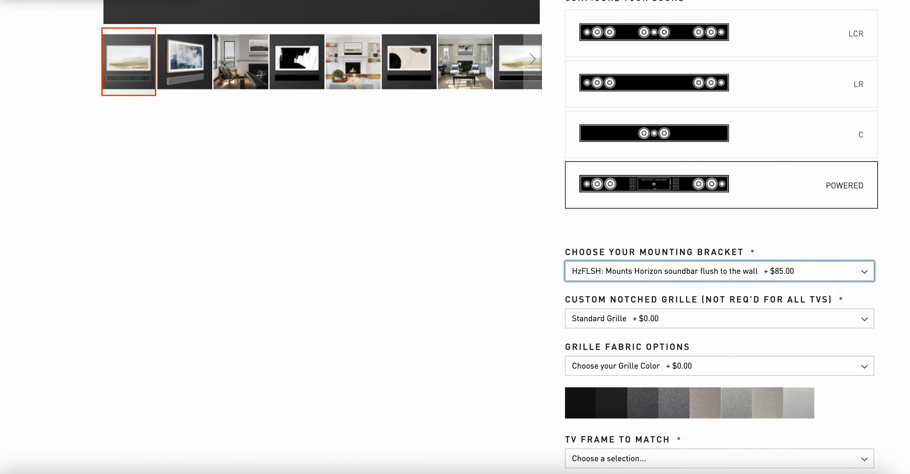
pyautogui.click(719, 366)
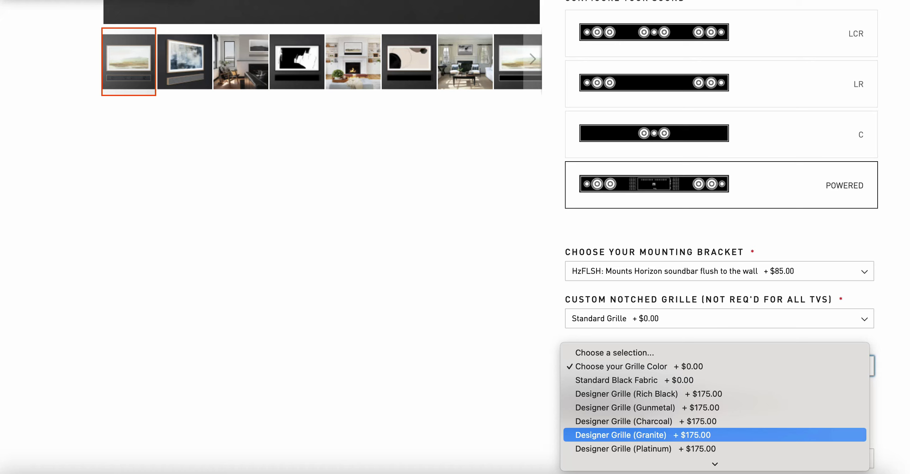
pyautogui.click(647, 407)
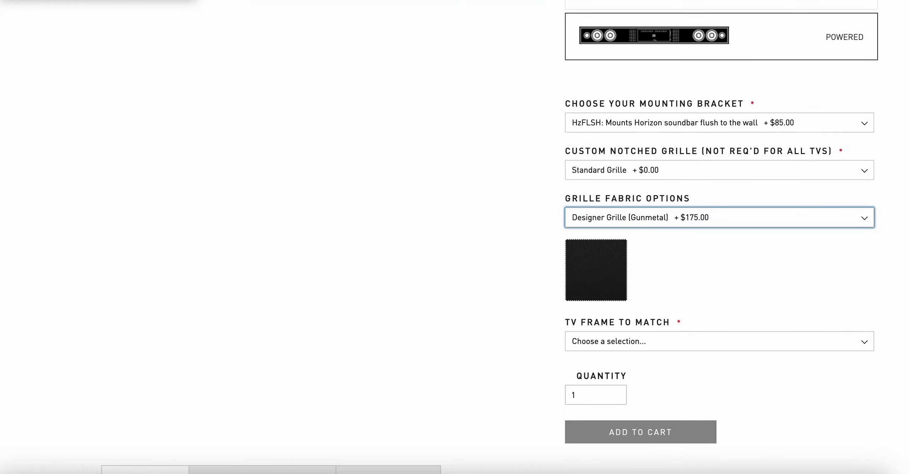
pyautogui.click(684, 340)
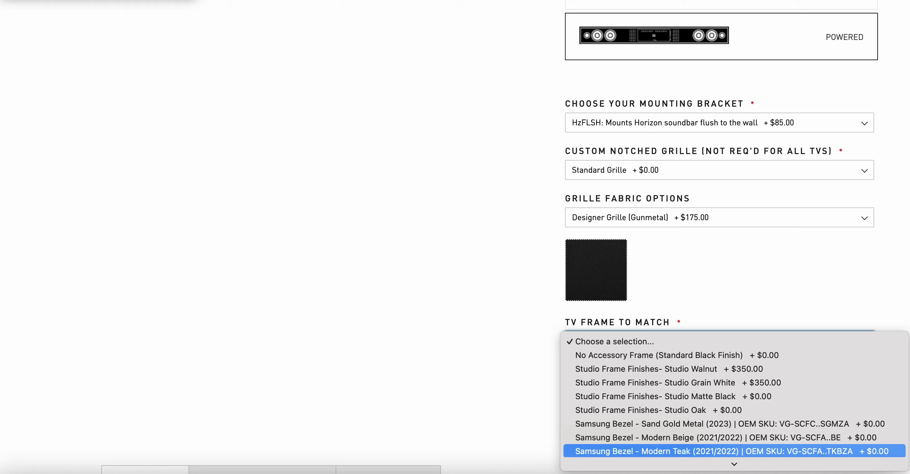
pyautogui.press('Return')
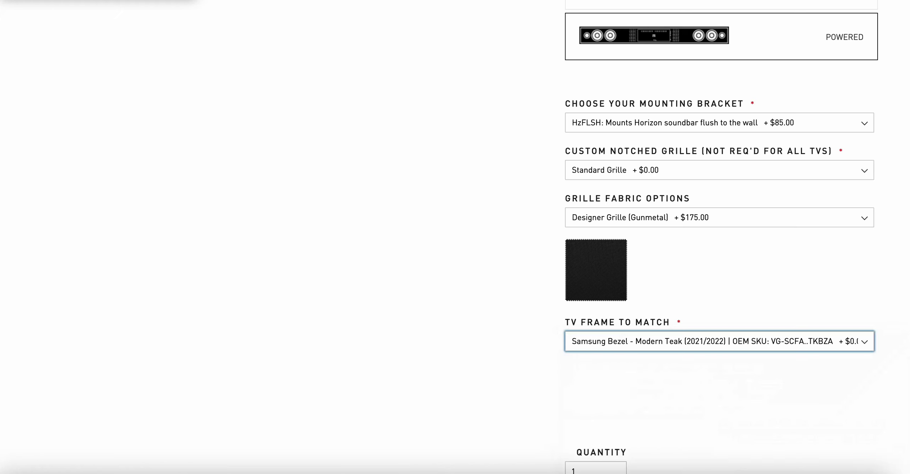
# Add one configured FrameBar 44UX Soundbar to the cart and open the cart summary.
pyautogui.scroll(-1, 721, 237)
pyautogui.scroll(-1, 721, 237)
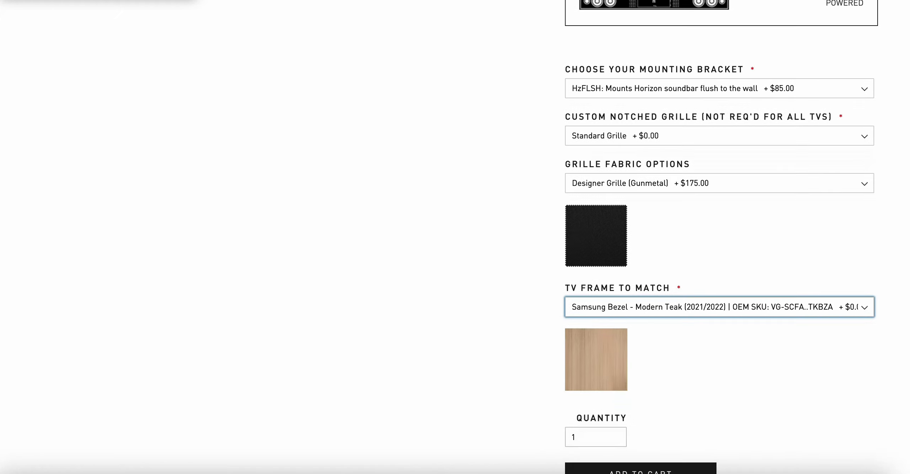
pyautogui.scroll(-1, 721, 237)
pyautogui.scroll(-1, 722, 237)
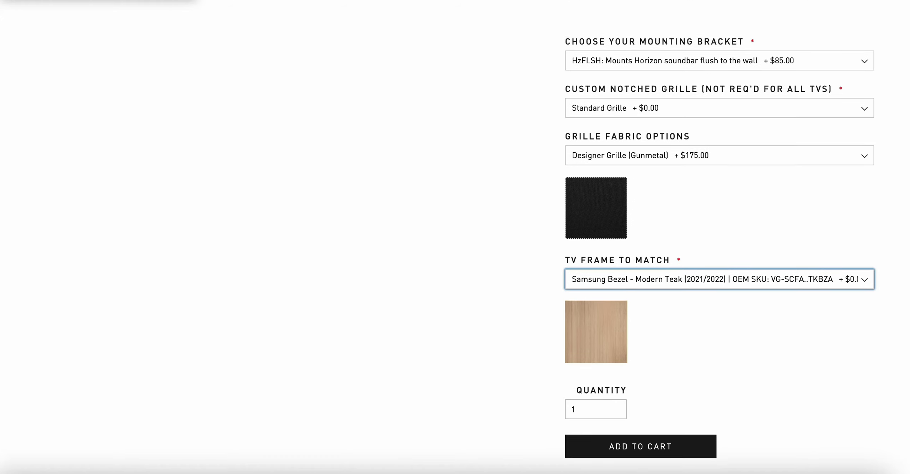
pyautogui.click(640, 440)
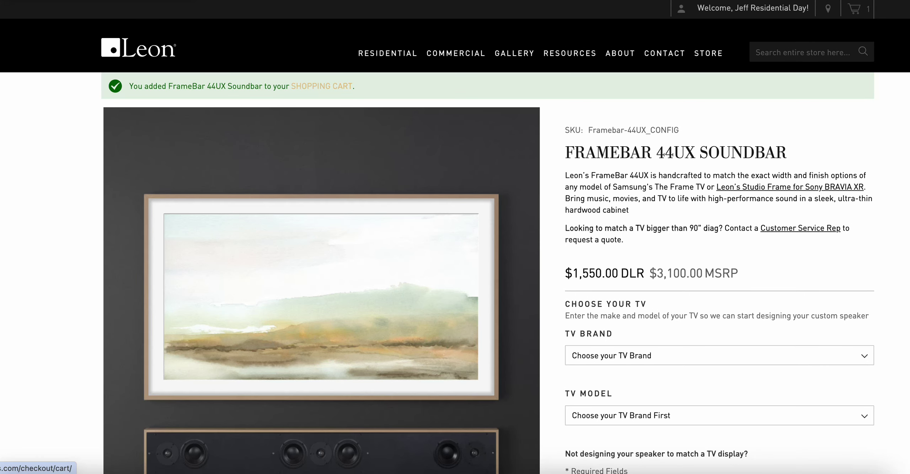
pyautogui.click(854, 9)
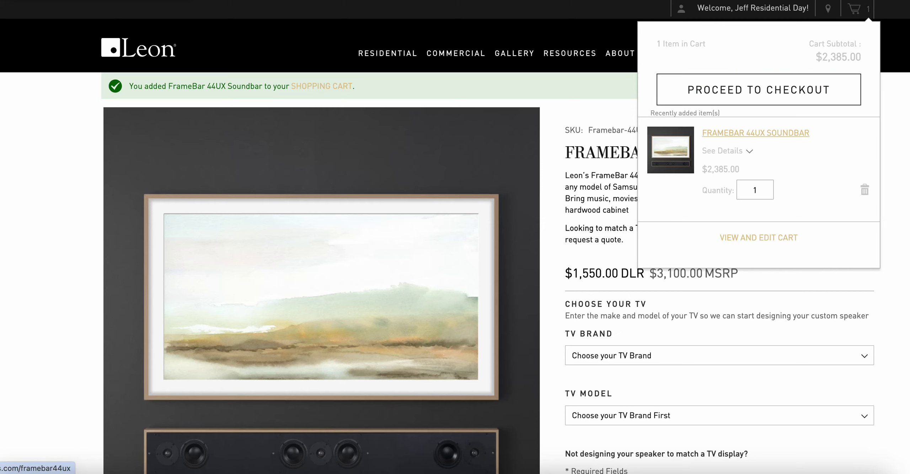
# Proceed to checkout, choose Ground (call for quote) shipping to the saved address, and continue to Review & Payments.
pyautogui.click(781, 92)
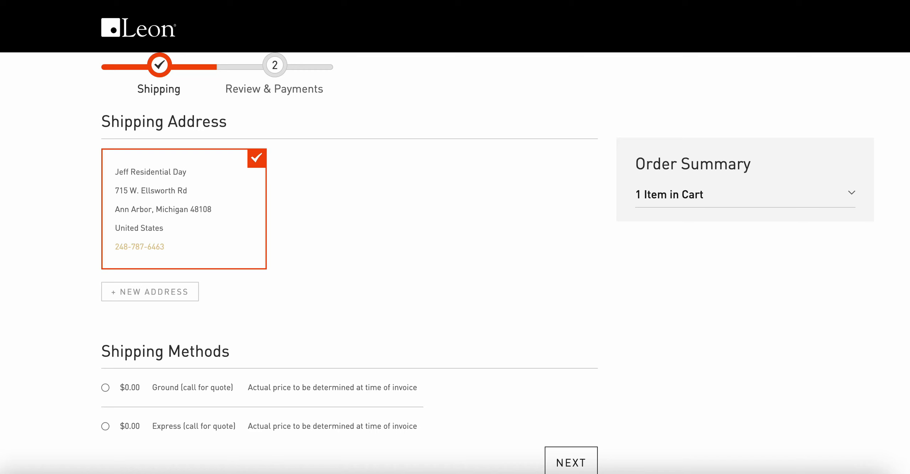
pyautogui.click(105, 387)
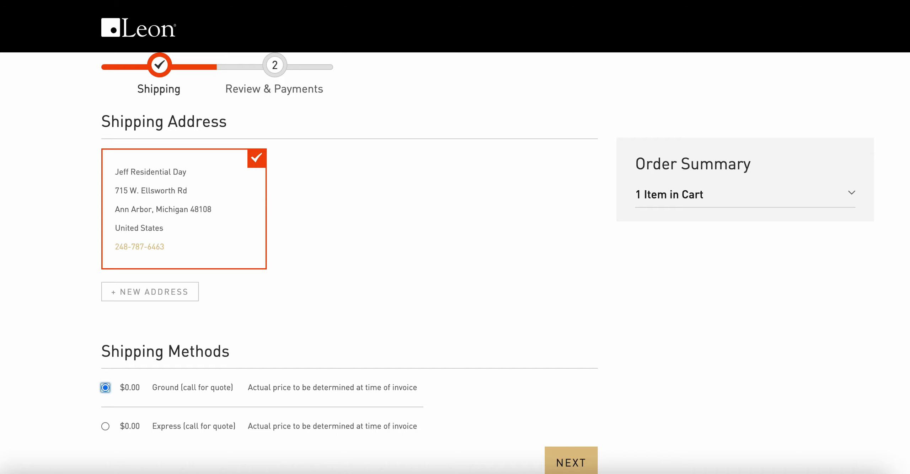
pyautogui.click(571, 462)
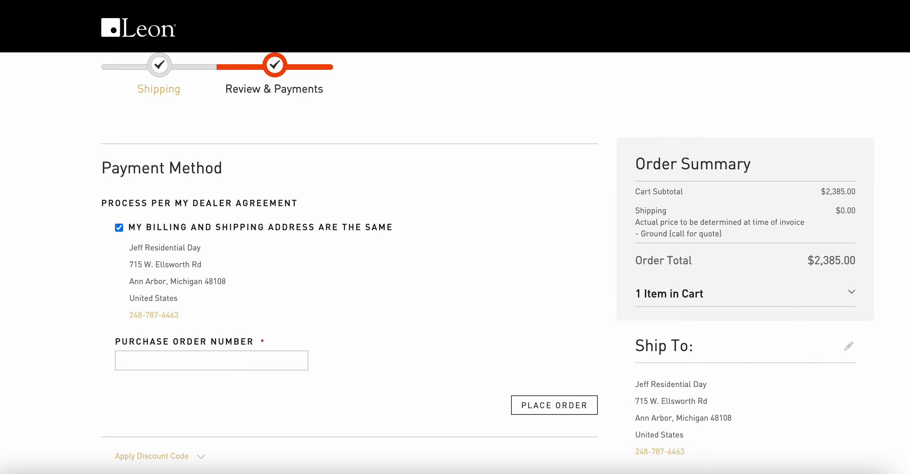
# Examine the purchase order number field and the discount code entry in the payment section.
pyautogui.click(122, 360)
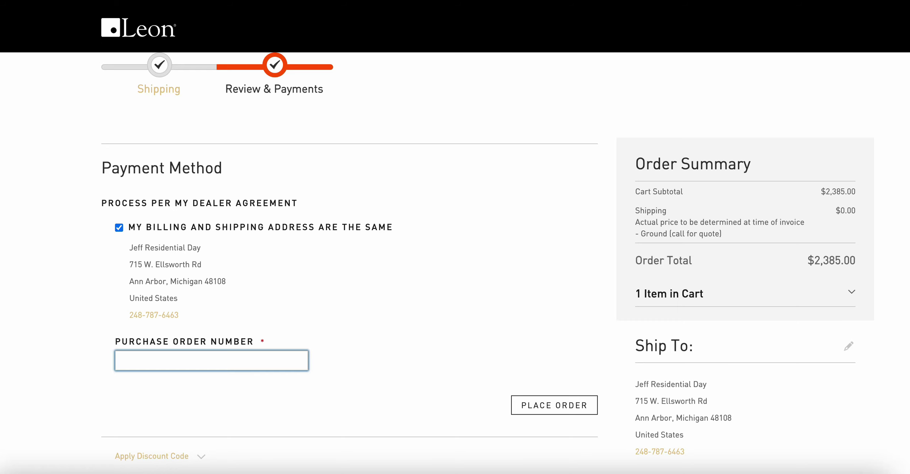
pyautogui.scroll(-3, 201, 339)
pyautogui.click(201, 340)
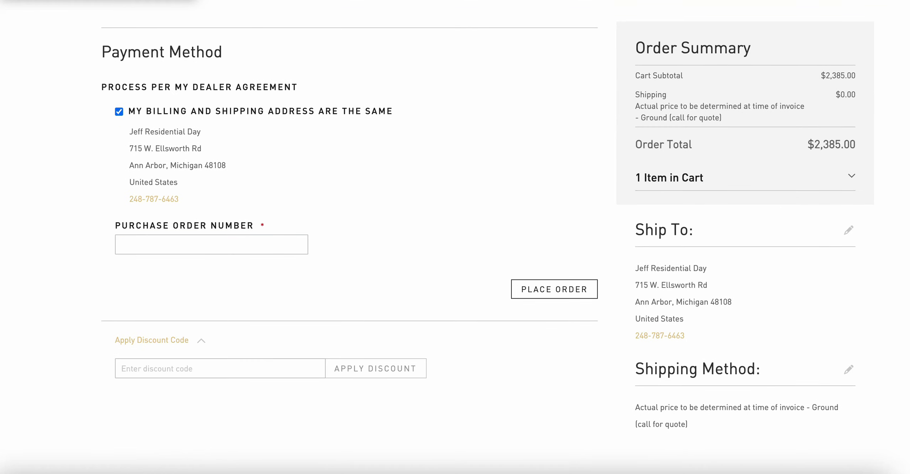
pyautogui.click(201, 340)
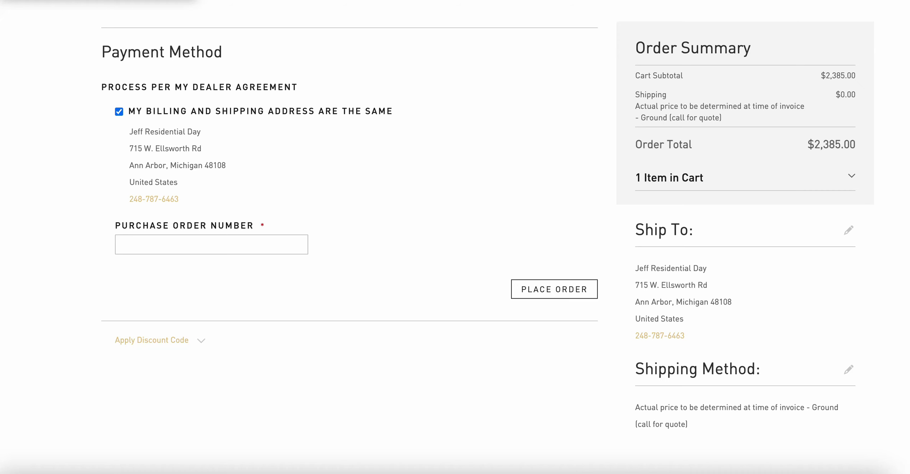
pyautogui.scroll(3, 487, 228)
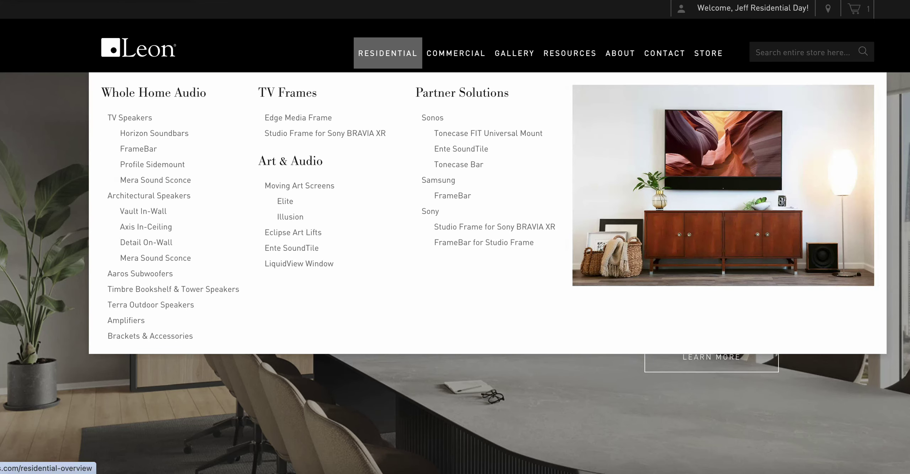
# Browse the residential FrameBar range, view all its models, and open the FrameBar 44UX Soundbar product page.
pyautogui.click(138, 148)
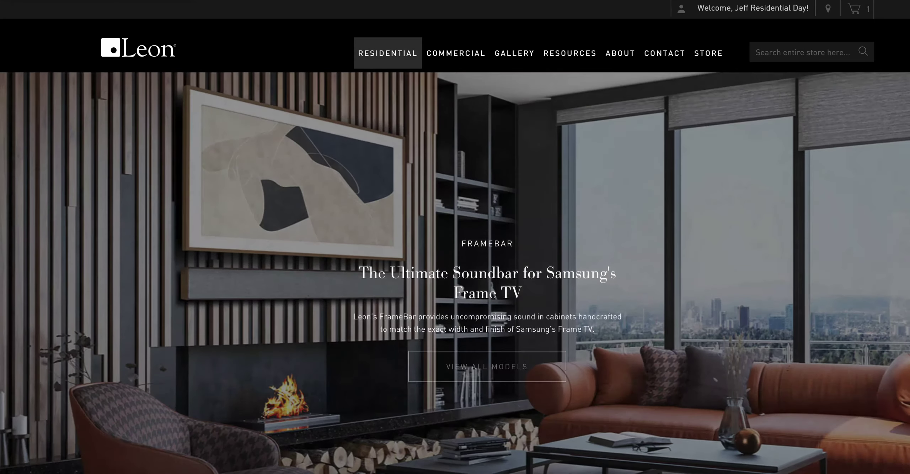
pyautogui.scroll(-3, 483, 260)
pyautogui.click(483, 260)
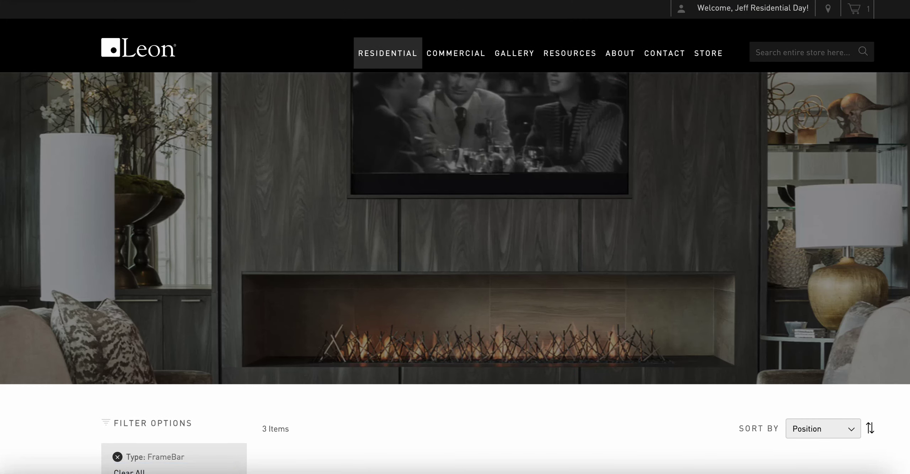
pyautogui.scroll(-10, 455, 237)
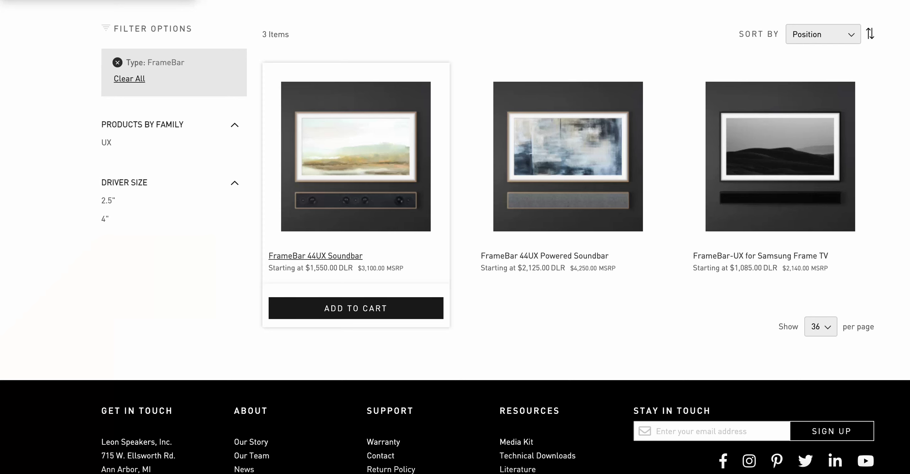
pyautogui.click(315, 255)
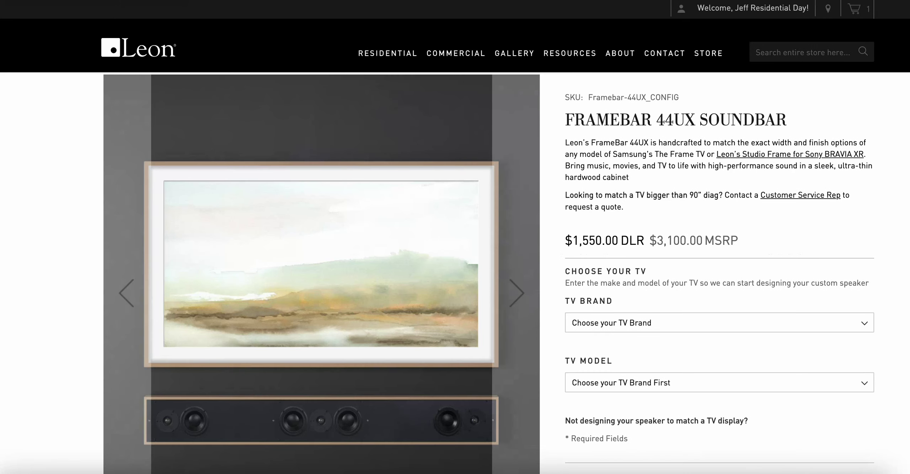
# View the second and fourth gallery photos of the FrameBar 44UX Soundbar.
pyautogui.scroll(-5, 455, 237)
pyautogui.click(184, 342)
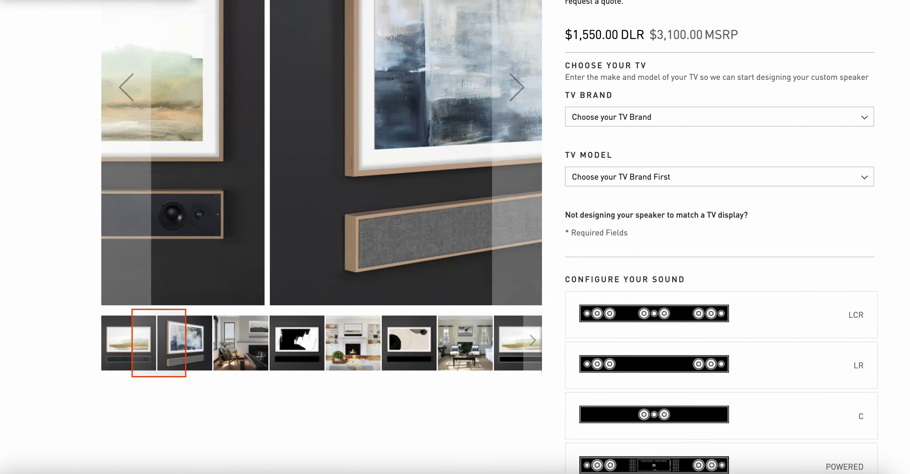
pyautogui.click(297, 342)
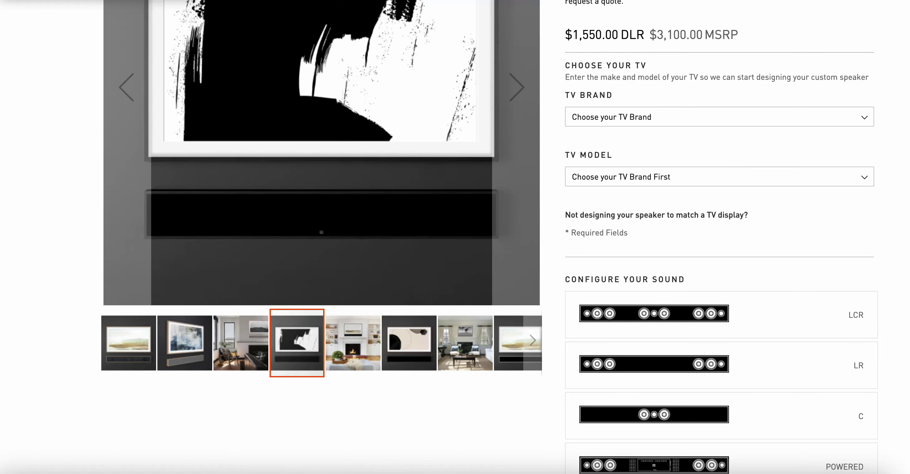
# Review the soundbar's details and technical specifications, and show its downloadable resources.
pyautogui.scroll(-15, 455, 236)
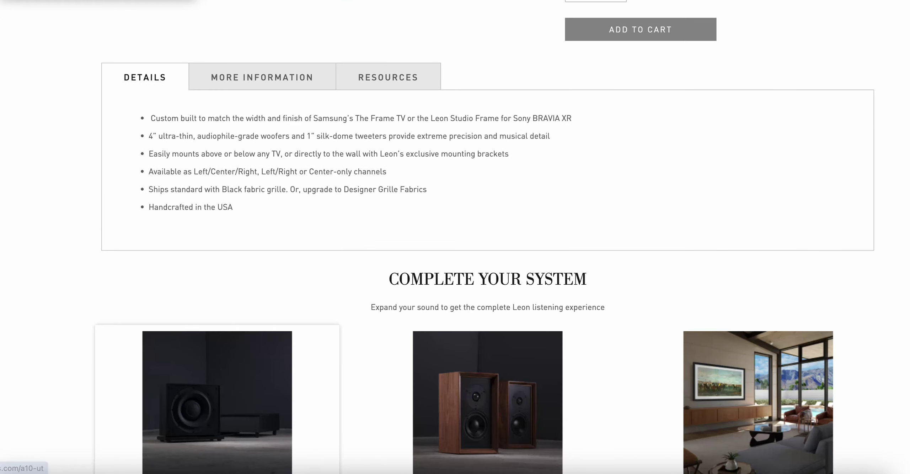
pyautogui.click(262, 77)
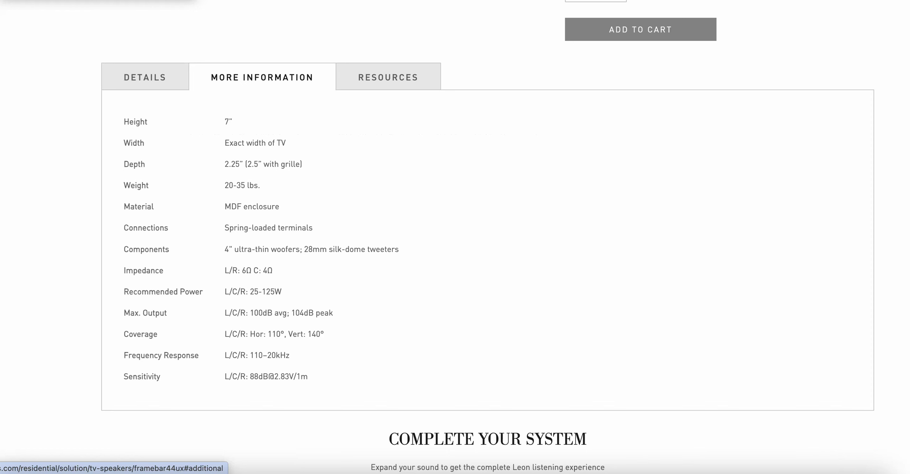
pyautogui.click(388, 78)
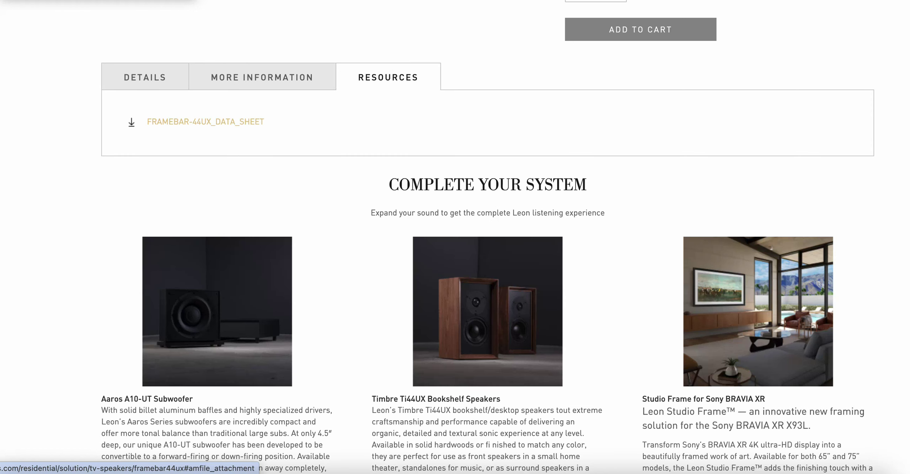